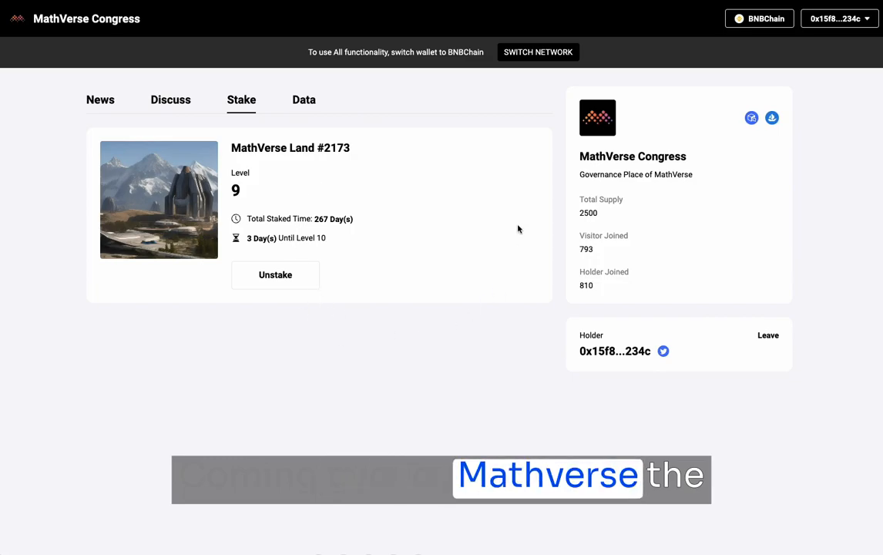
- Look through the MathVerse Congress station's public and private news, discussion forum and staking section
{"action": "left_click", "coordinate": [98, 108]}
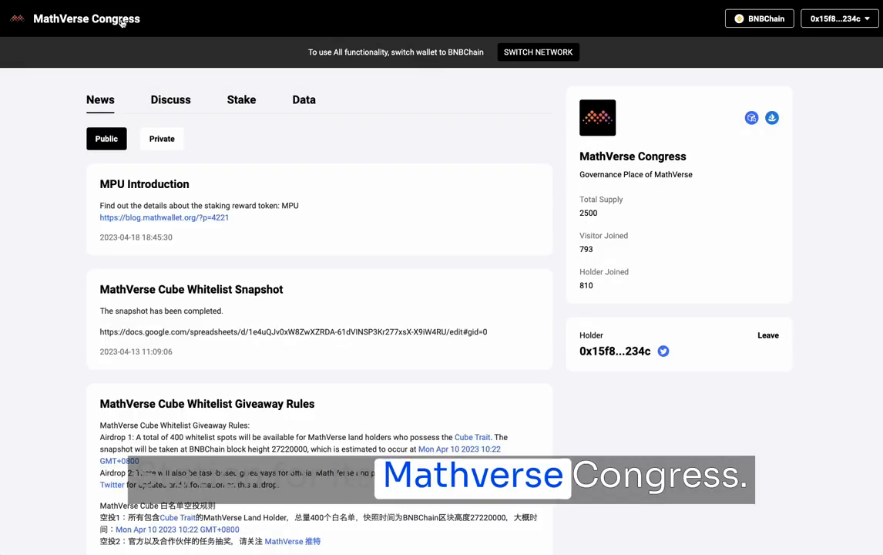
{"action": "left_click", "coordinate": [164, 143]}
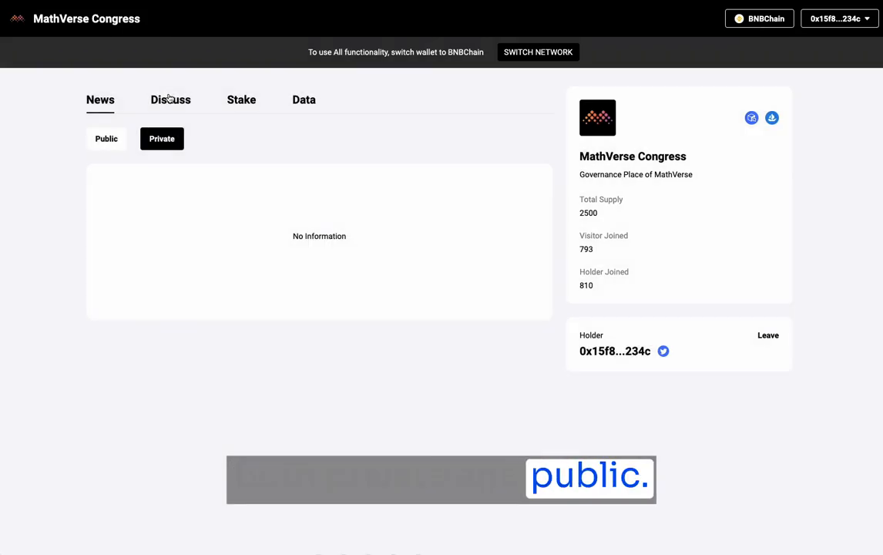
{"action": "left_click", "coordinate": [160, 99]}
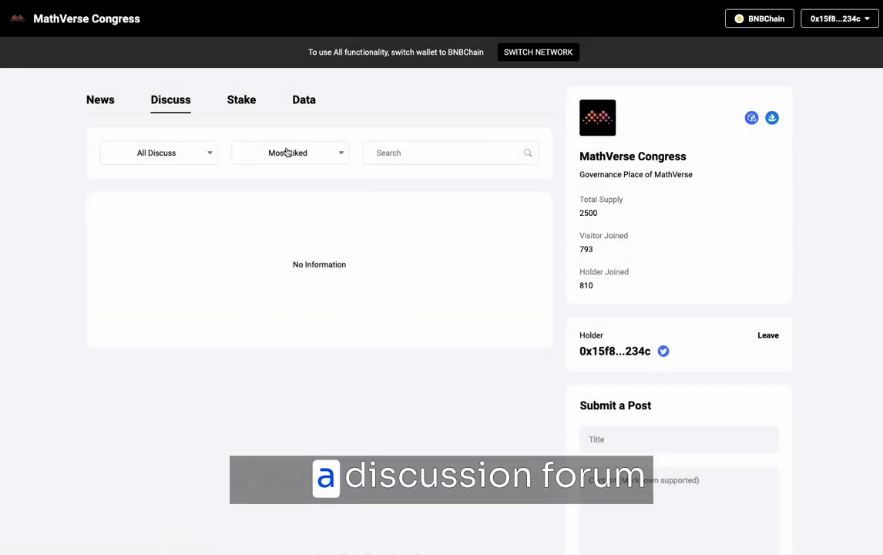
{"action": "left_click", "coordinate": [251, 107]}
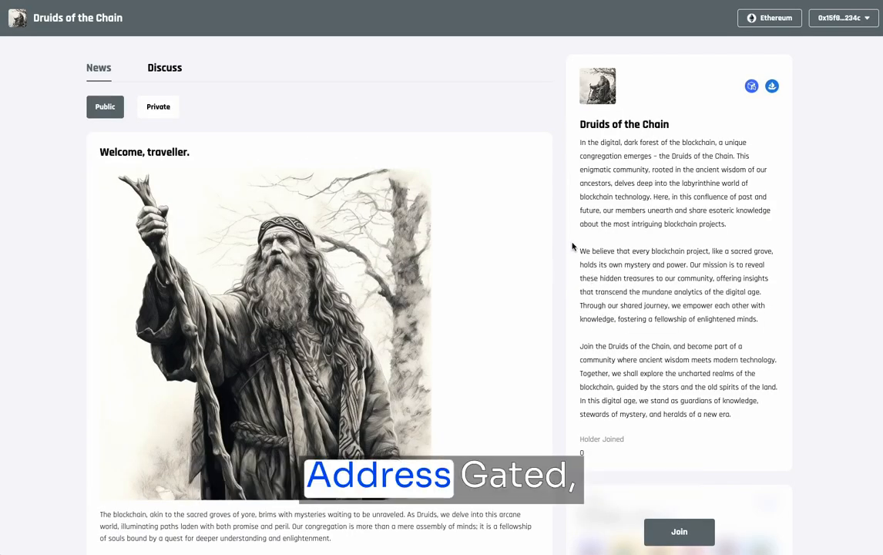
- Join the Druids of the Chain station with the connected wallet
{"action": "scroll", "coordinate": [573, 248], "scroll_direction": "down", "scroll_amount": 3}
{"action": "left_click", "coordinate": [678, 478]}
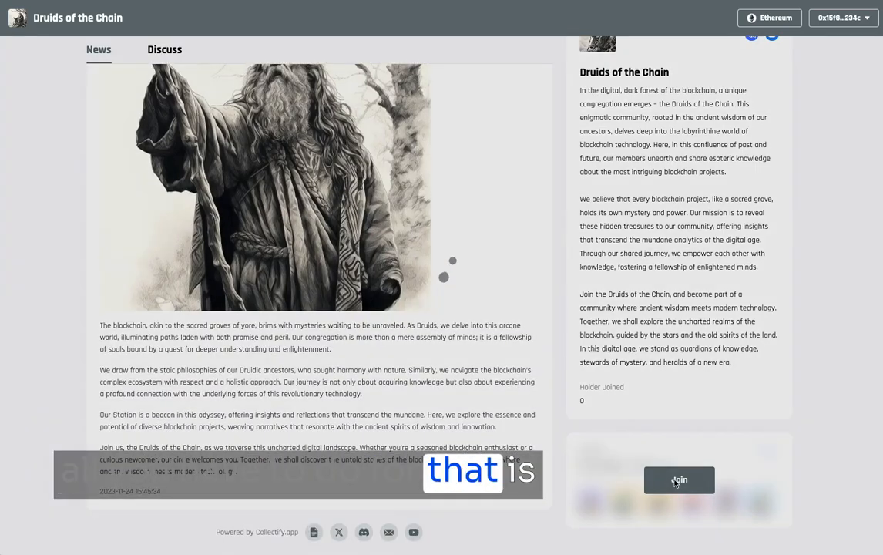
{"action": "scroll", "coordinate": [678, 482], "scroll_direction": "up", "scroll_amount": 3}
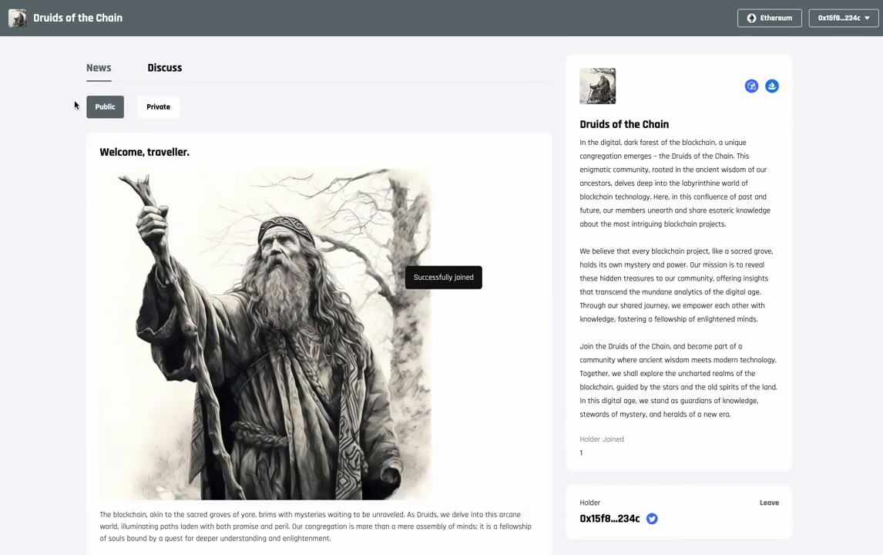
- Look through the private news and the discussion forum of the Druids of the Chain station
{"action": "left_click", "coordinate": [147, 114]}
{"action": "scroll", "coordinate": [463, 301], "scroll_direction": "down", "scroll_amount": 2}
{"action": "scroll", "coordinate": [463, 302], "scroll_direction": "up", "scroll_amount": 2}
{"action": "left_click", "coordinate": [147, 65]}
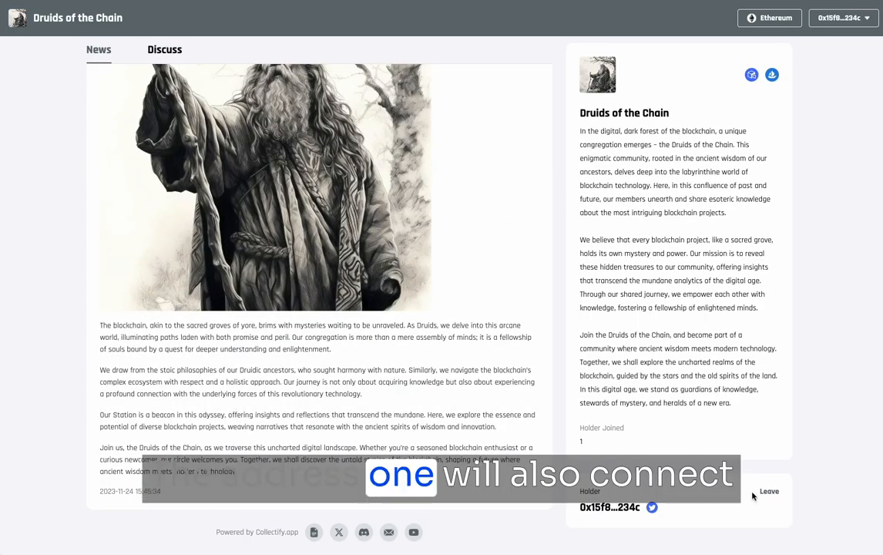
- Open the X account link beside the holder's wallet address and proceed past the external-website warning
{"action": "left_click", "coordinate": [652, 507]}
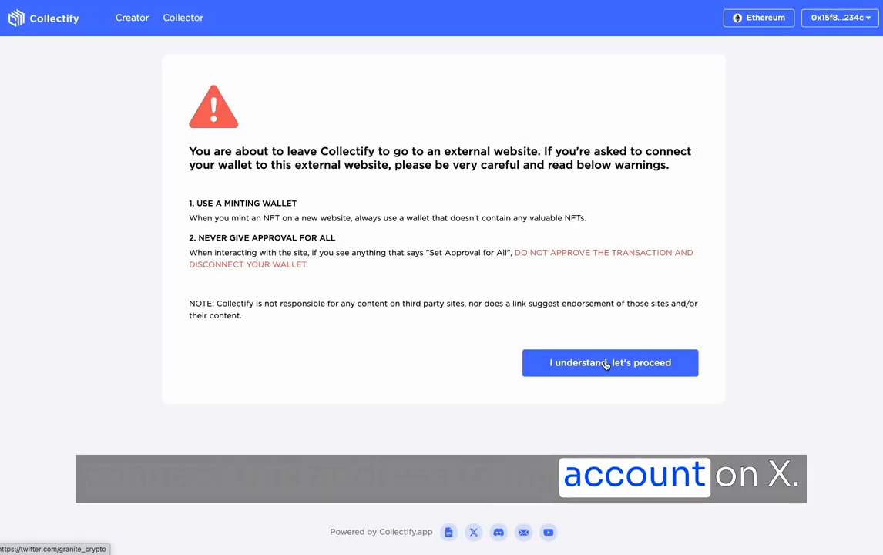
{"action": "left_click", "coordinate": [630, 363]}
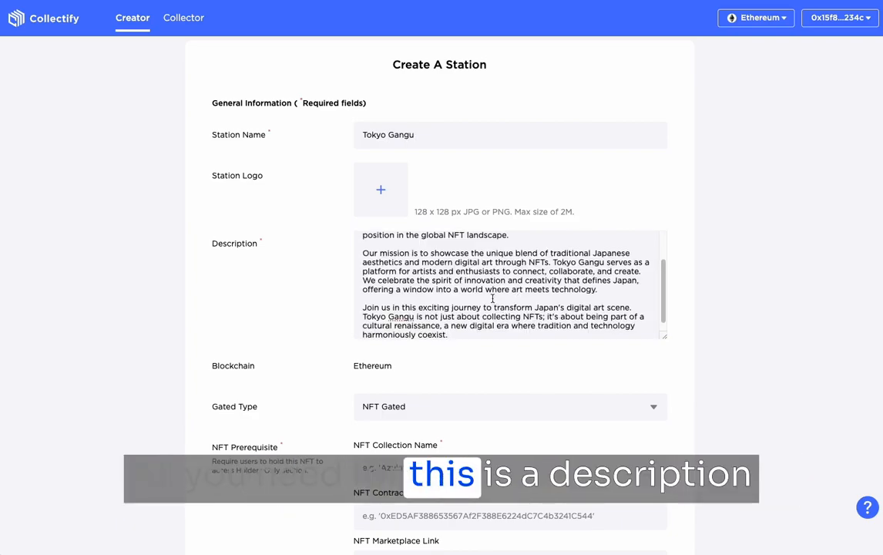
- Name the new station Tokyo Gangu, fill in its welcome description, and upload the desktop screenshot from 16.06.02 as its logo
{"action": "scroll", "coordinate": [452, 277], "scroll_direction": "up", "scroll_amount": 3}
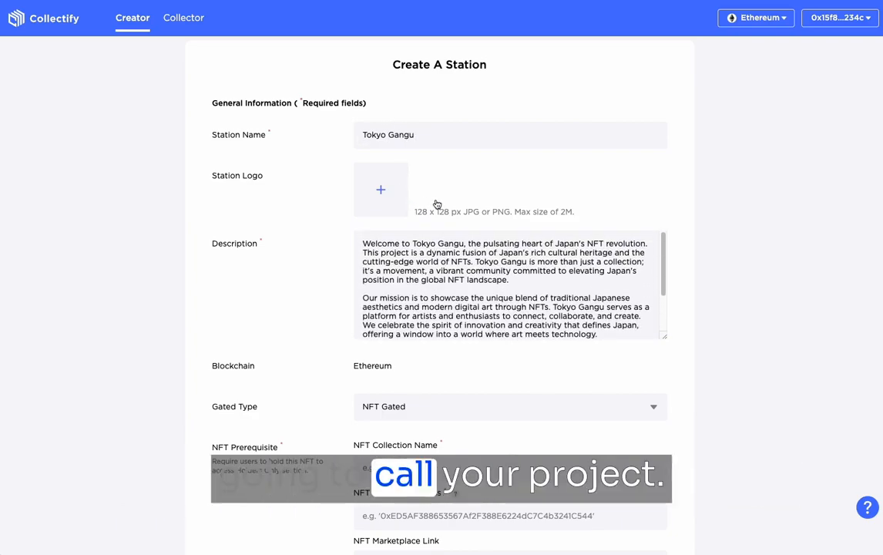
{"action": "left_click", "coordinate": [395, 202]}
{"action": "left_click", "coordinate": [352, 202]}
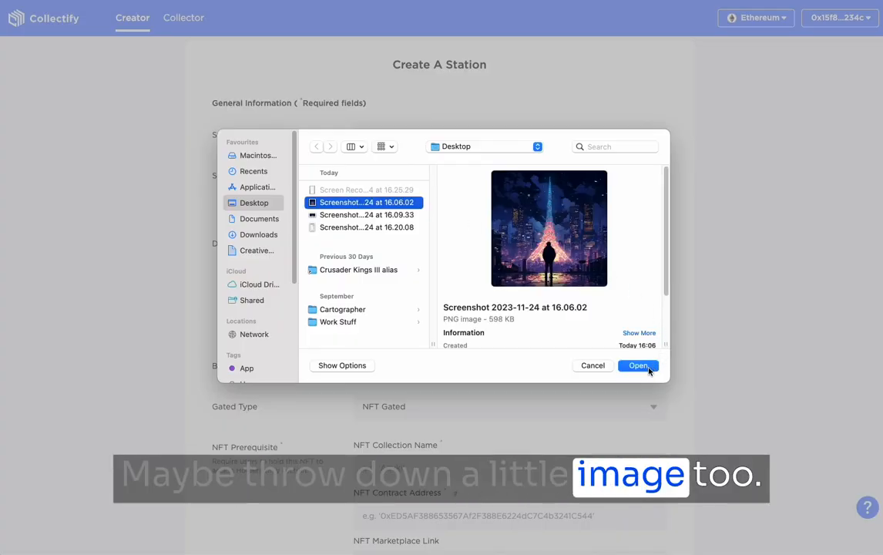
{"action": "left_click", "coordinate": [639, 365]}
- Set the station's gated type to Address Gated and create the station
{"action": "left_click", "coordinate": [497, 408]}
{"action": "left_click", "coordinate": [496, 421]}
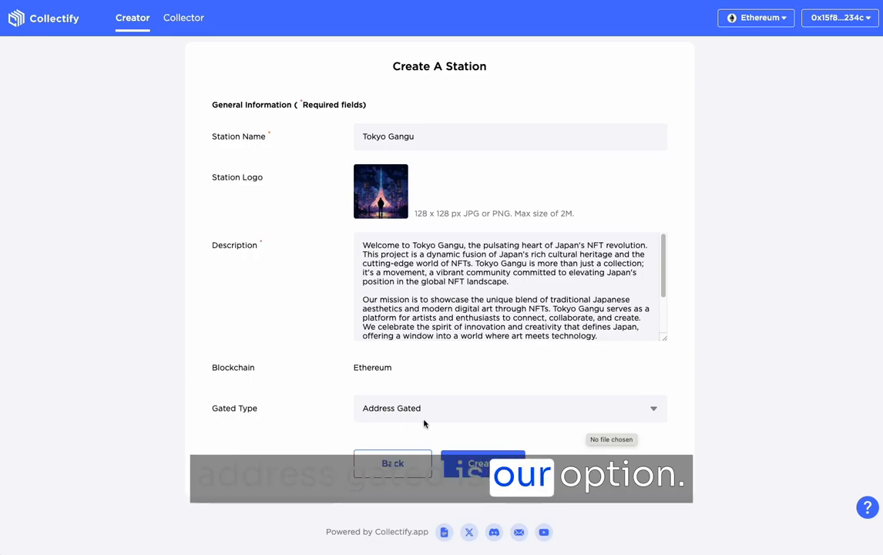
{"action": "left_click", "coordinate": [504, 464]}
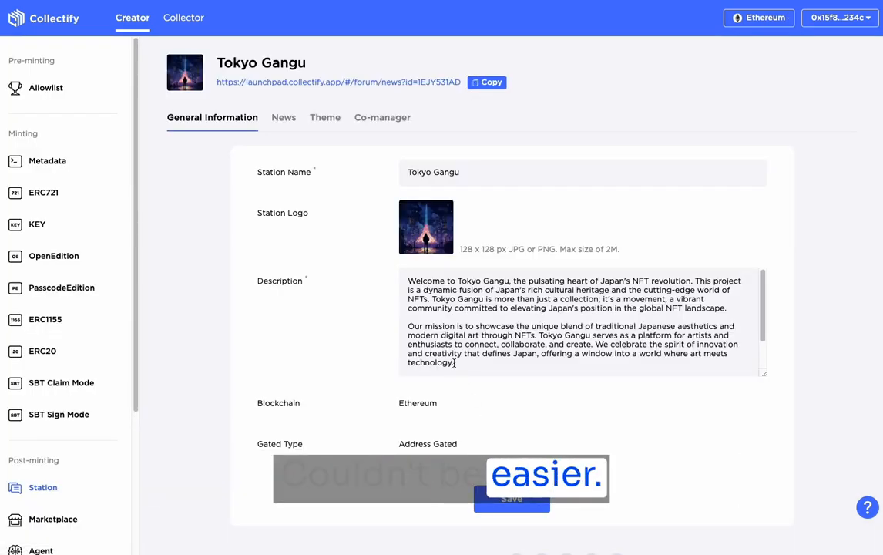
- Give the Tokyo Gangu station a black theme color and the Quantico font, and save the theme
{"action": "left_click", "coordinate": [321, 120]}
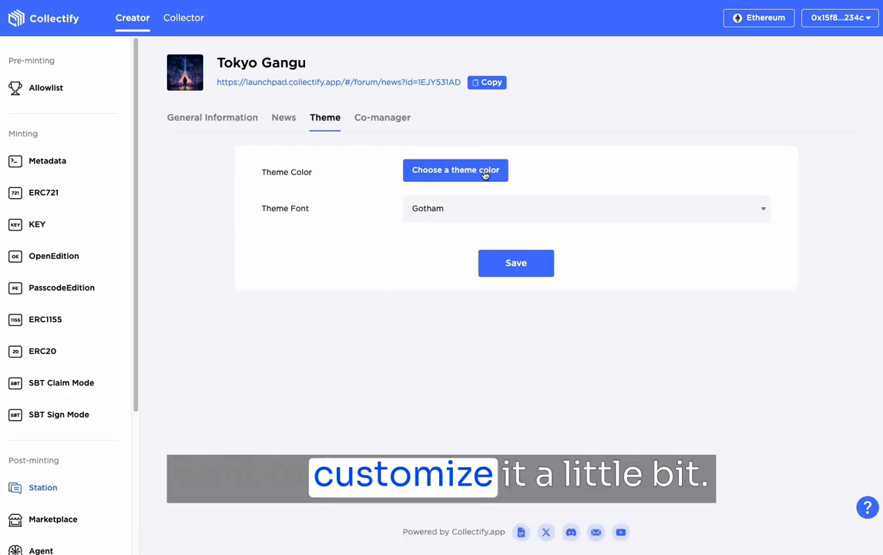
{"action": "left_click", "coordinate": [418, 171]}
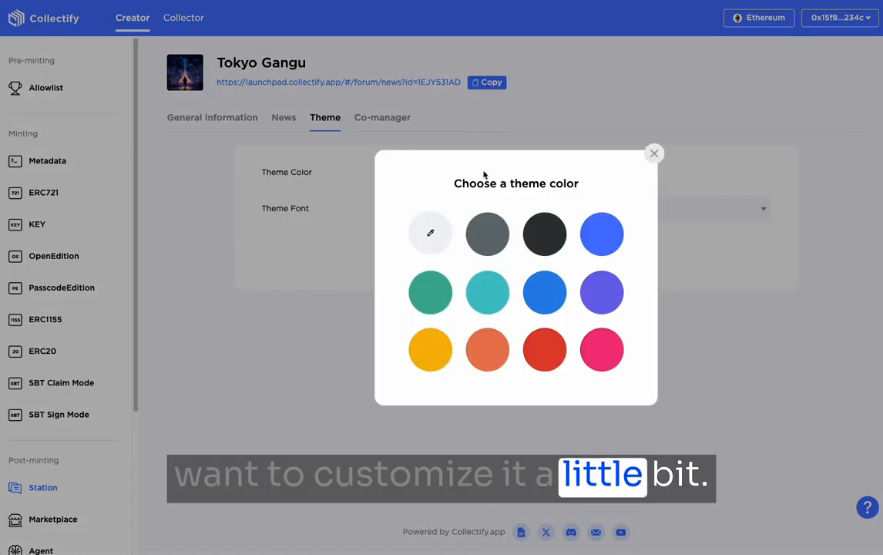
{"action": "left_click", "coordinate": [538, 235]}
{"action": "left_click", "coordinate": [520, 210]}
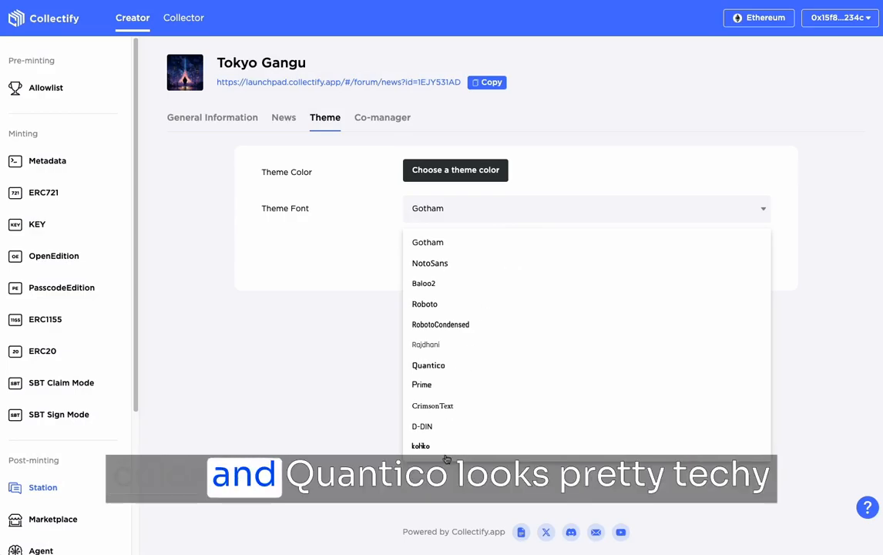
{"action": "left_click", "coordinate": [428, 365]}
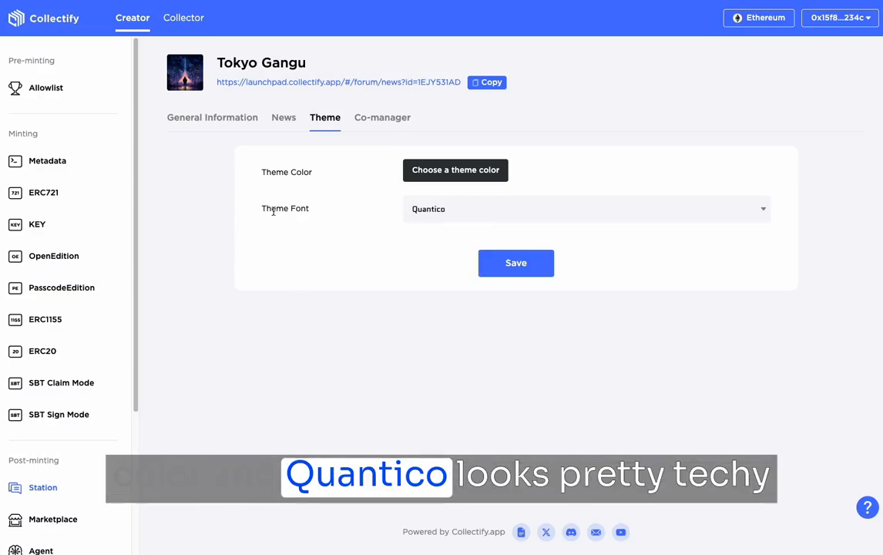
{"action": "left_click", "coordinate": [541, 263]}
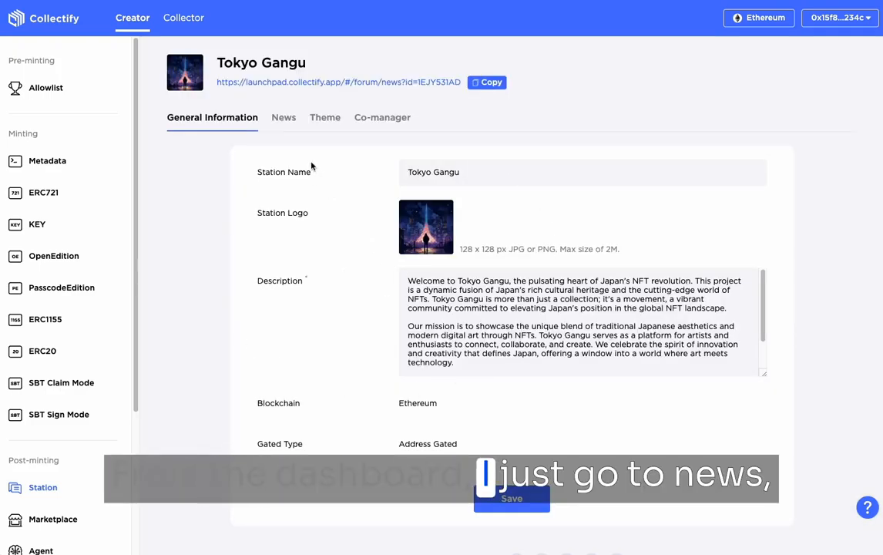
- Publish a public news post titled Welcome with introductory text and the 16.09.33 screenshot, and open the station's page to view it
{"action": "left_click", "coordinate": [283, 119]}
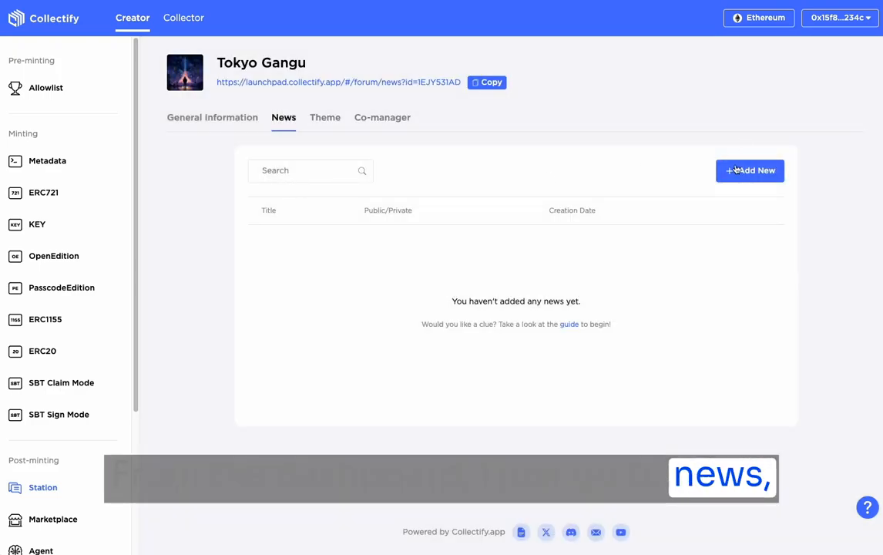
{"action": "left_click", "coordinate": [736, 170]}
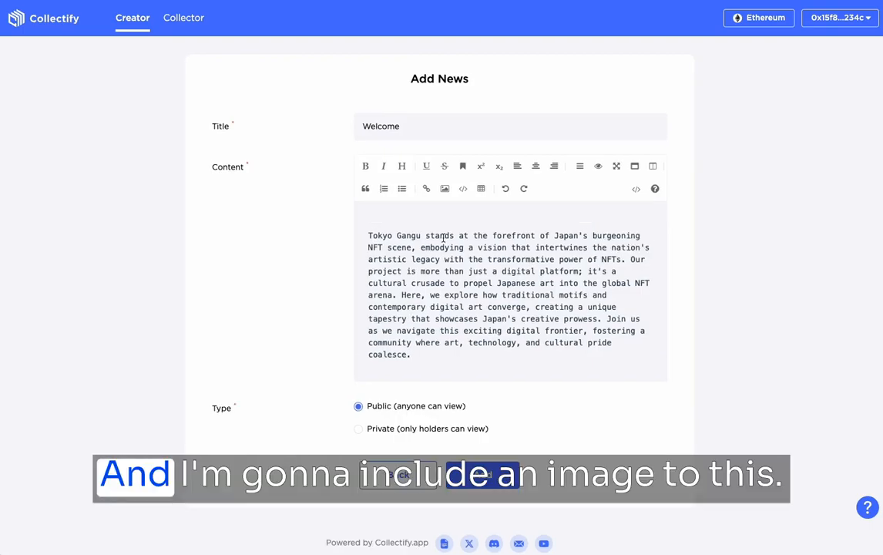
{"action": "mouse_move", "coordinate": [443, 192]}
{"action": "left_click", "coordinate": [448, 233]}
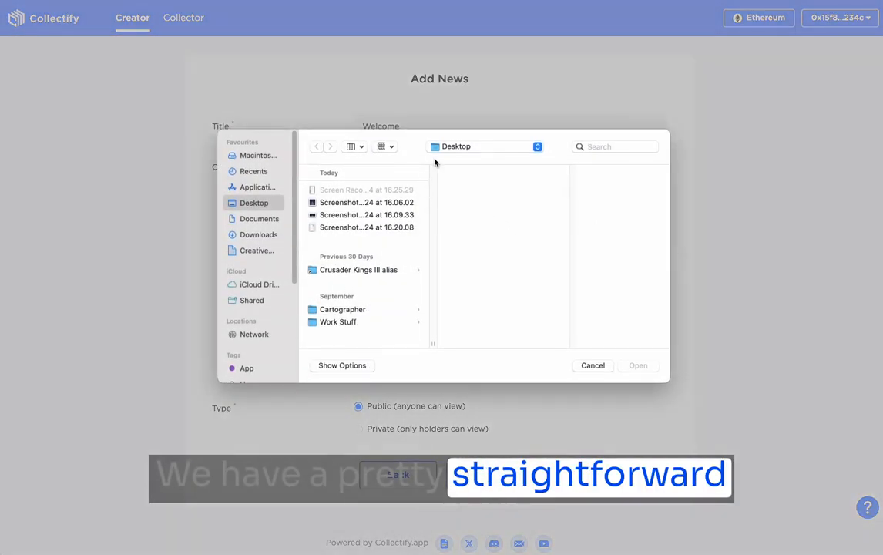
{"action": "double_click", "coordinate": [355, 202]}
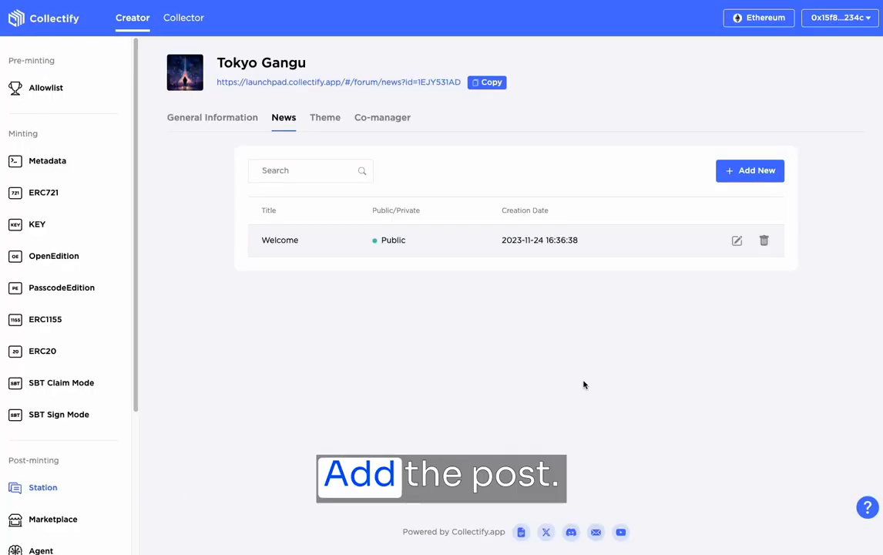
{"action": "left_click", "coordinate": [398, 84]}
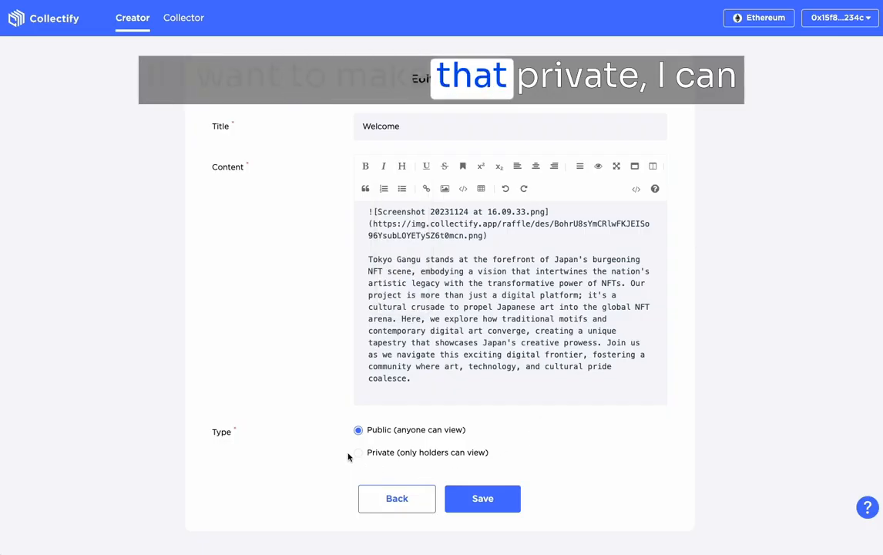
- Change the Welcome news post's type to Private (only holders can view) and save it
{"action": "left_click", "coordinate": [358, 454]}
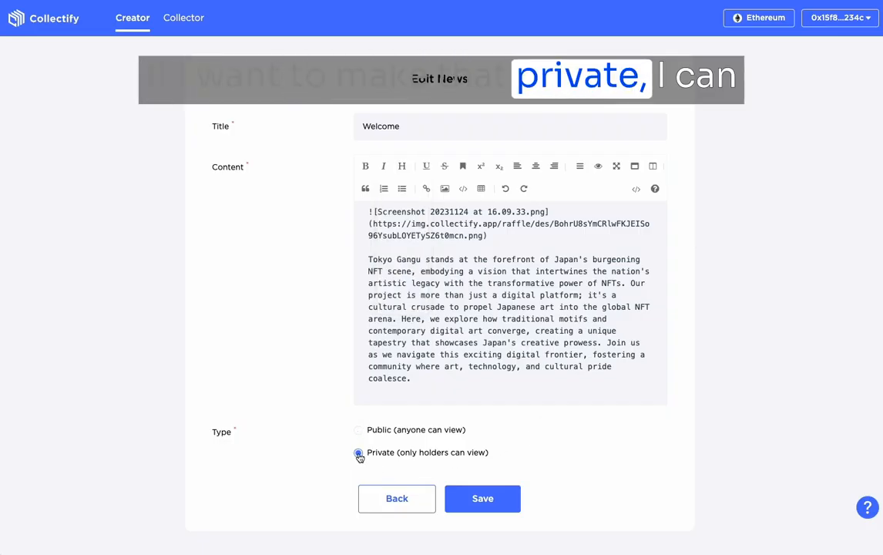
{"action": "left_click", "coordinate": [483, 499]}
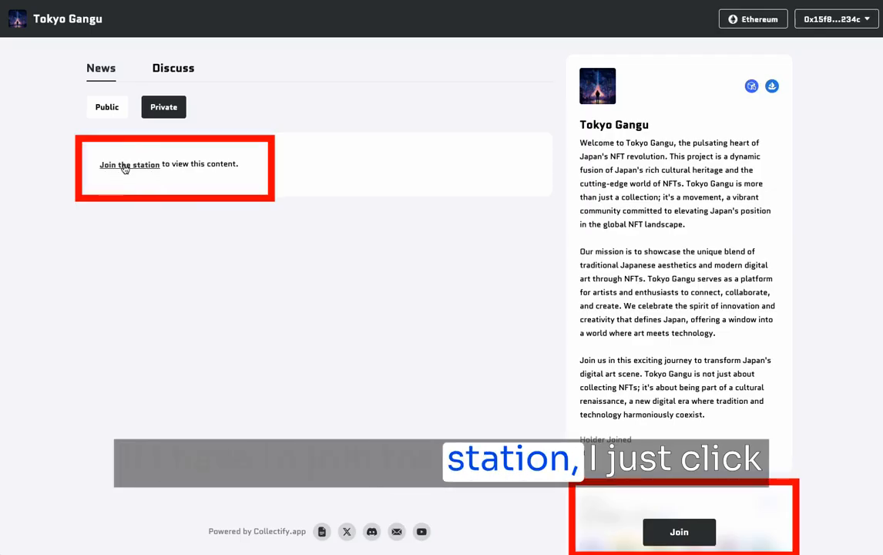
- Join the Tokyo Gangu station from its private news section and check both its public and private news
{"action": "left_click", "coordinate": [123, 165]}
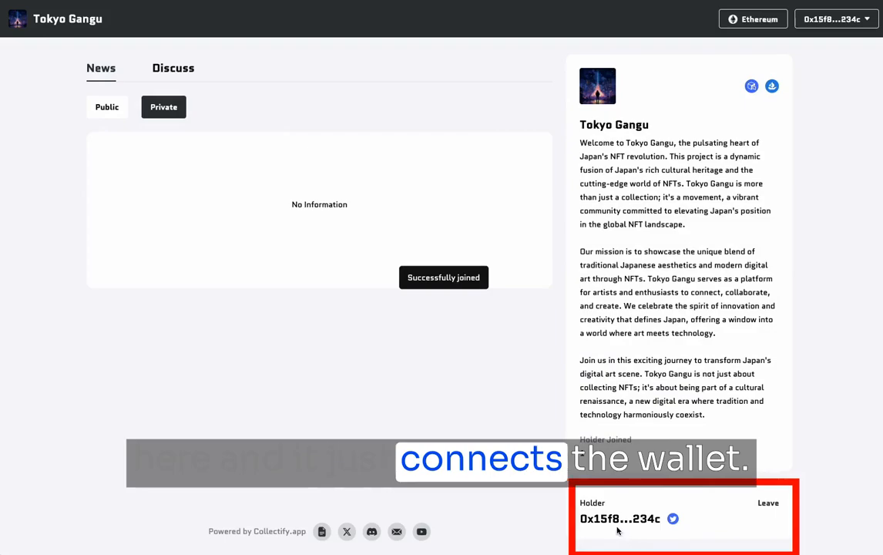
{"action": "left_click", "coordinate": [107, 107]}
{"action": "left_click", "coordinate": [163, 107]}
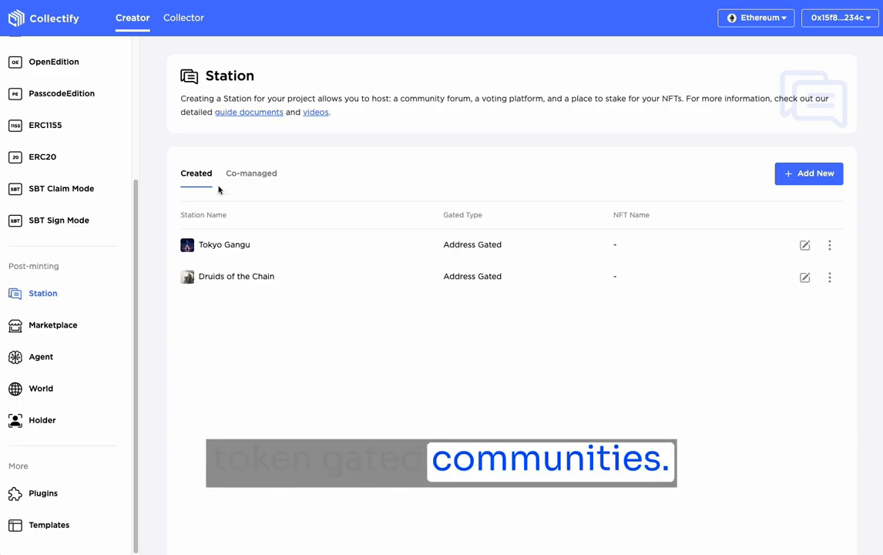
- Switch the network to BNBChain and approve the switch in the MetaMask wallet
{"action": "left_click", "coordinate": [771, 17]}
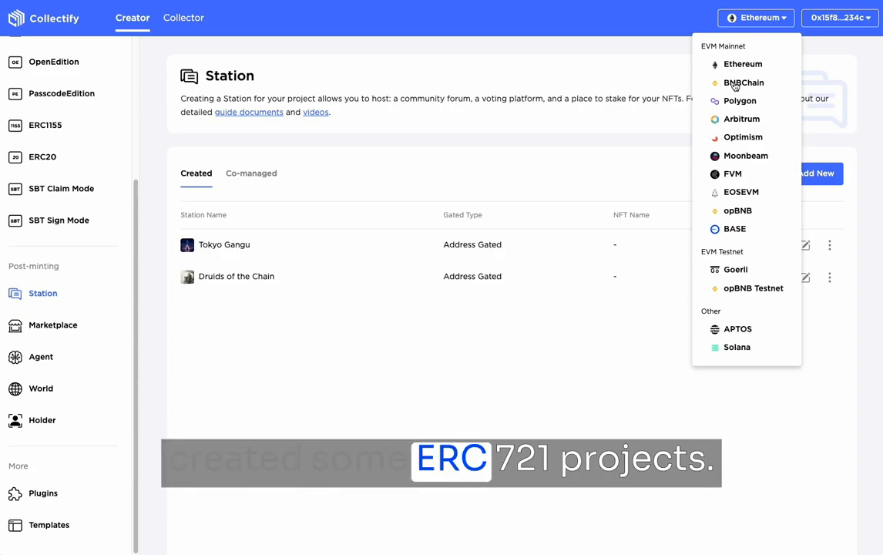
{"action": "left_click", "coordinate": [734, 83]}
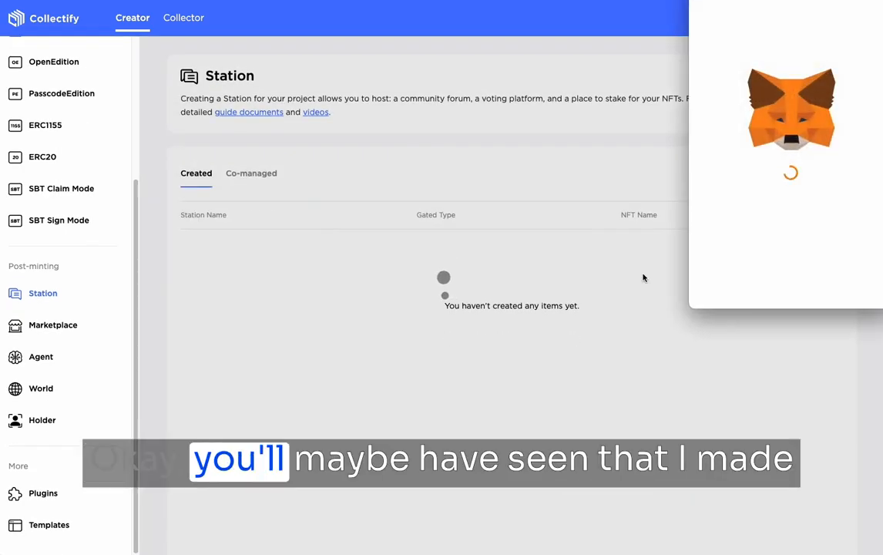
{"action": "left_click", "coordinate": [835, 291]}
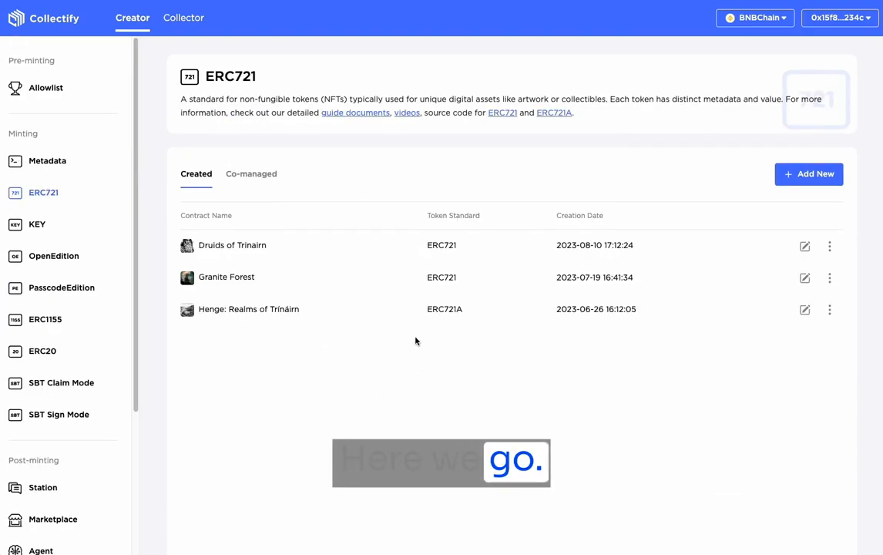
- Open the ERC721 project Henge: Realms of Trínáirn for editing and copy its contract address
{"action": "left_click", "coordinate": [806, 311]}
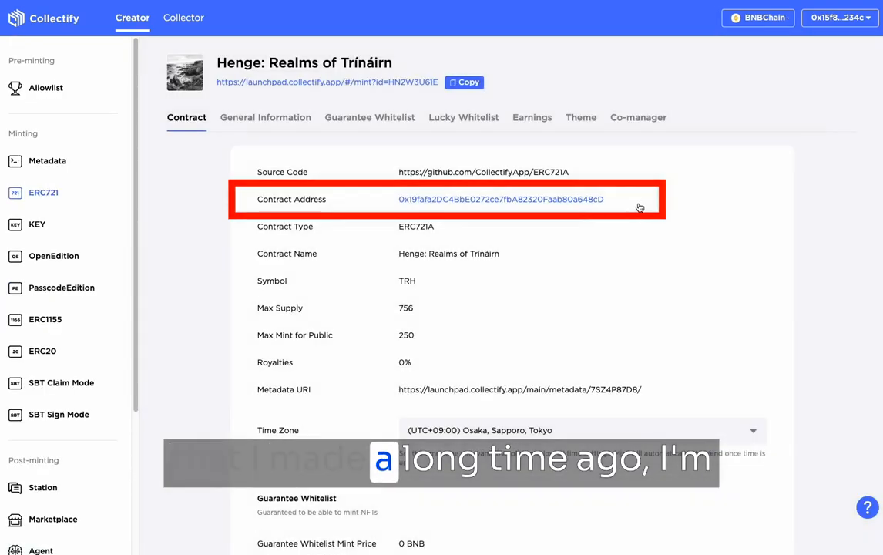
{"action": "right_click", "coordinate": [562, 198]}
{"action": "left_click", "coordinate": [560, 199]}
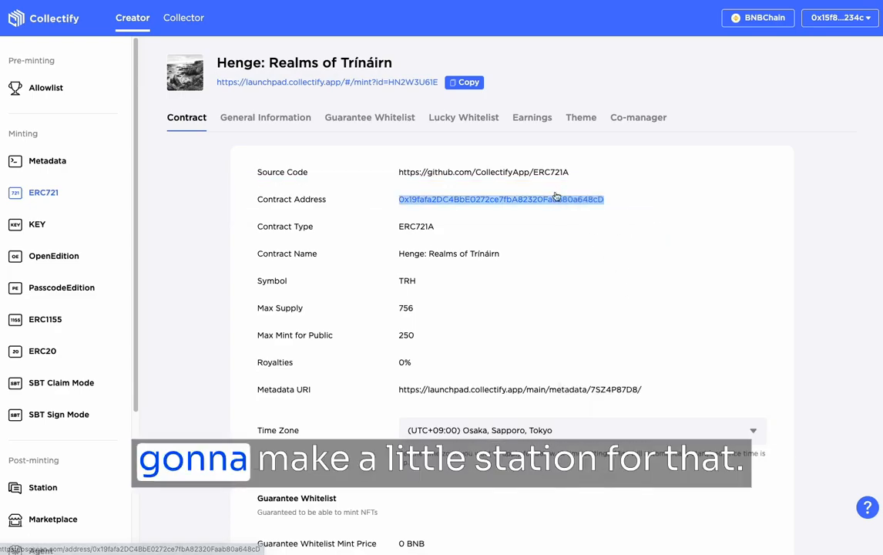
{"action": "right_click", "coordinate": [550, 201]}
{"action": "left_click", "coordinate": [571, 306]}
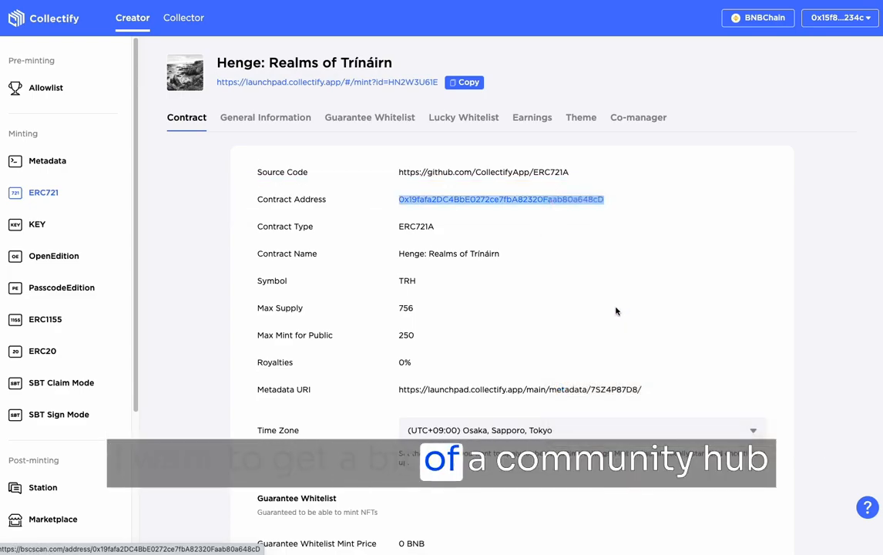
{"action": "left_click", "coordinate": [603, 300]}
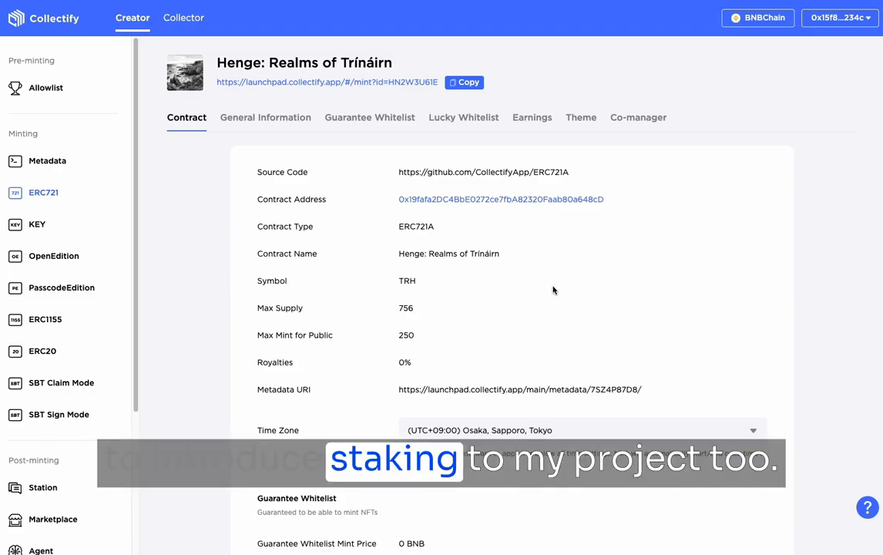
- Go to the Station section and open the form for adding a new station on BNBChain
{"action": "scroll", "coordinate": [554, 290], "scroll_direction": "down", "scroll_amount": 1}
{"action": "scroll", "coordinate": [24, 197], "scroll_direction": "down", "scroll_amount": 3}
{"action": "left_click", "coordinate": [45, 295]}
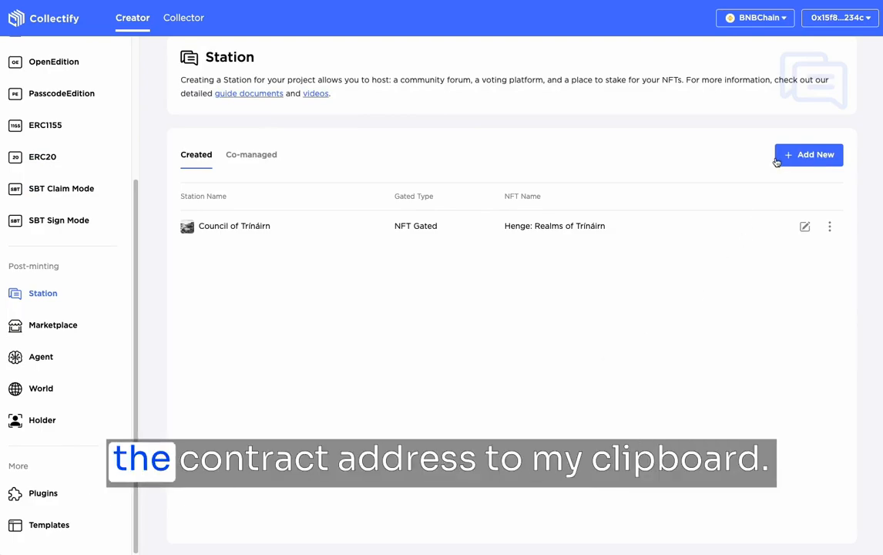
{"action": "left_click", "coordinate": [793, 157]}
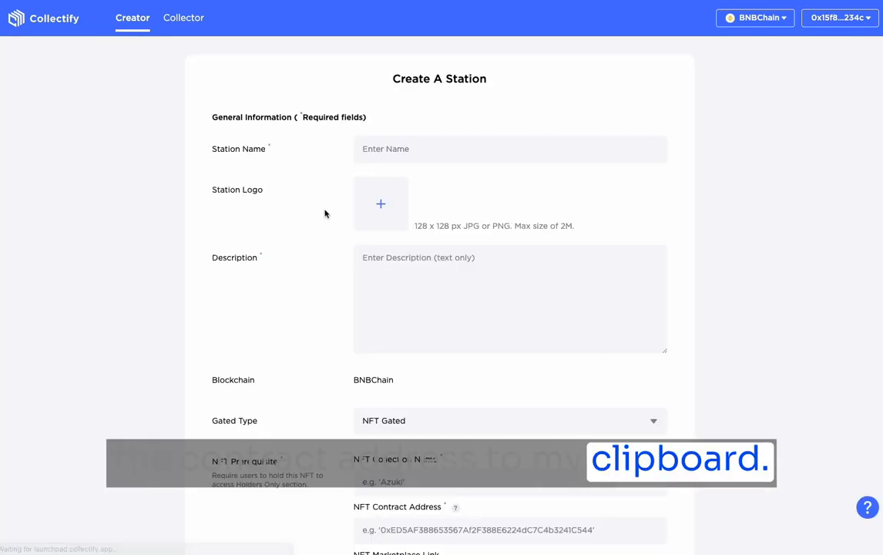
- Set the NFT prerequisite to the collection Lands of Trinairn with the copied contract address, leaving the marketplace link empty
{"action": "scroll", "coordinate": [424, 348], "scroll_direction": "down", "scroll_amount": 3}
{"action": "scroll", "coordinate": [425, 349], "scroll_direction": "down", "scroll_amount": 1}
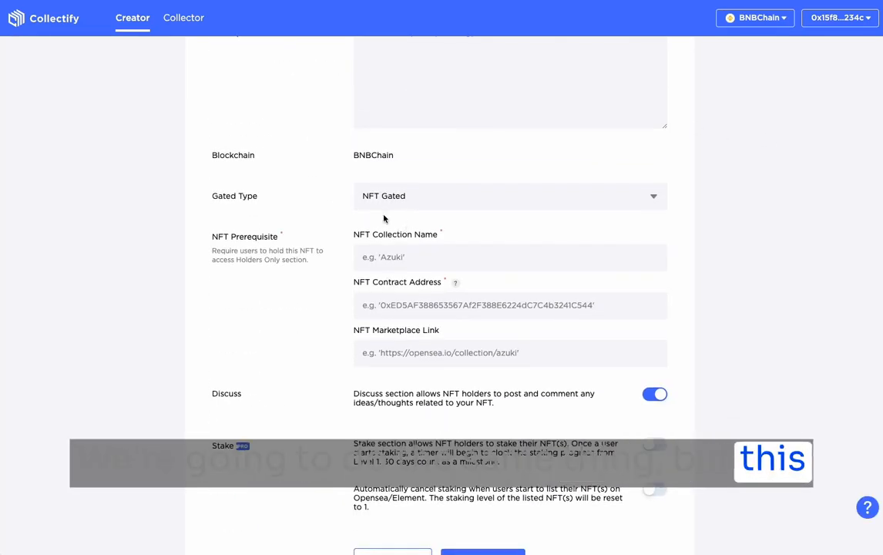
{"action": "left_click", "coordinate": [440, 257]}
{"action": "type", "text": "Lands of Trinal"}
{"action": "key", "text": "Tab"}
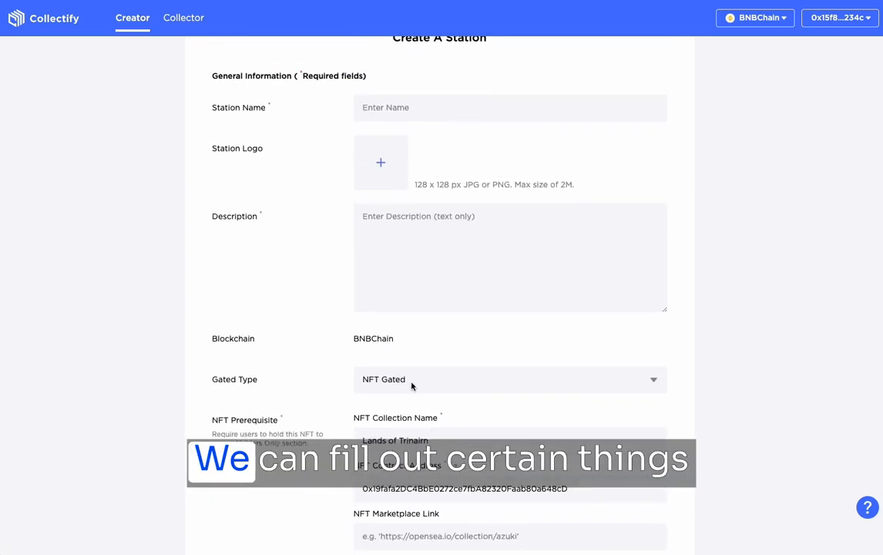
{"action": "scroll", "coordinate": [412, 384], "scroll_direction": "down", "scroll_amount": 5}
{"action": "left_click", "coordinate": [544, 254]}
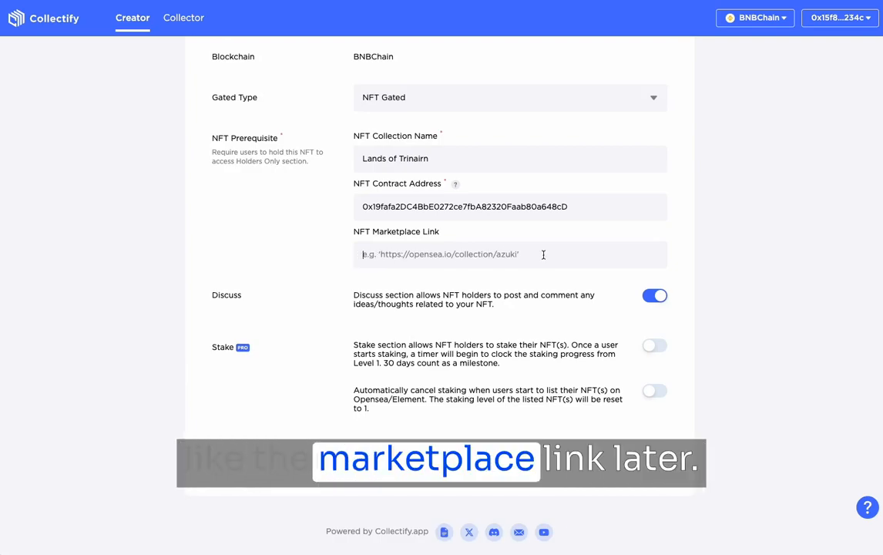
- Enable the Stake section for the Lands of Trinarin Tingmeet station and create the station
{"action": "scroll", "coordinate": [381, 382], "scroll_direction": "up", "scroll_amount": 5}
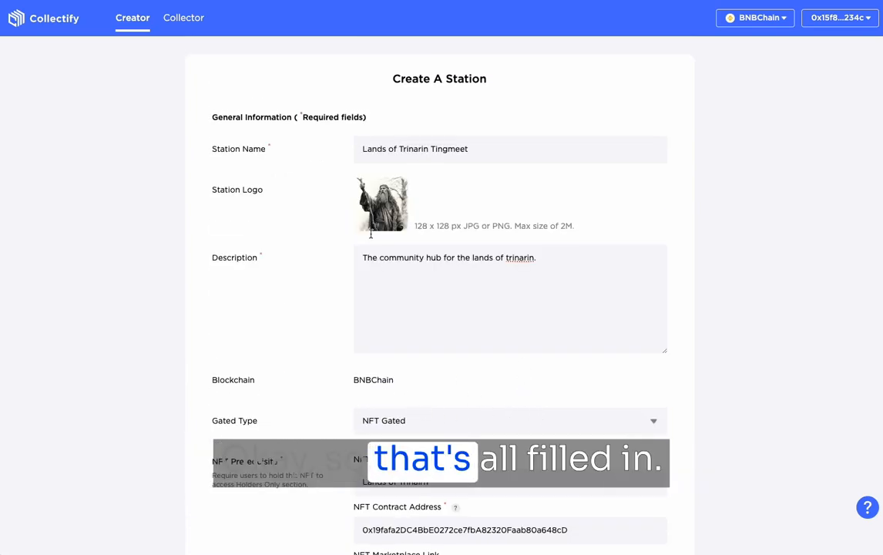
{"action": "scroll", "coordinate": [507, 224], "scroll_direction": "down", "scroll_amount": 5}
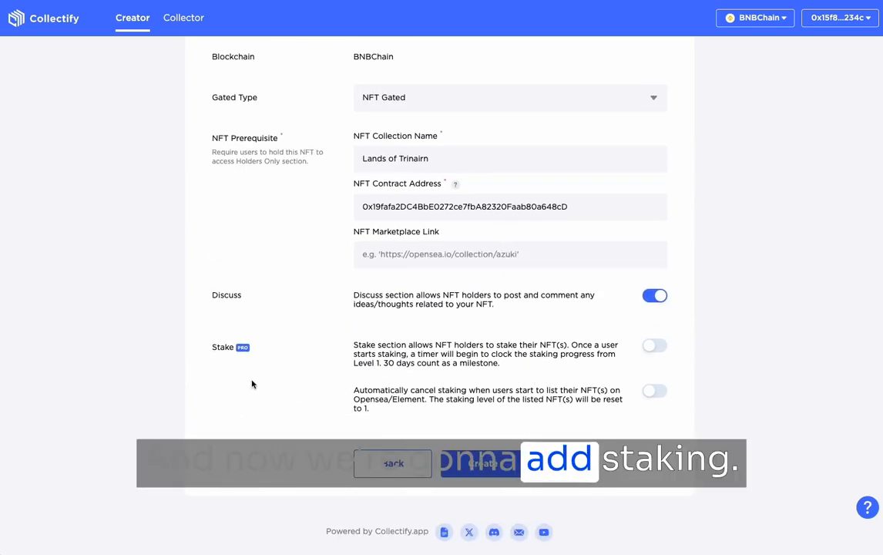
{"action": "left_click", "coordinate": [655, 346]}
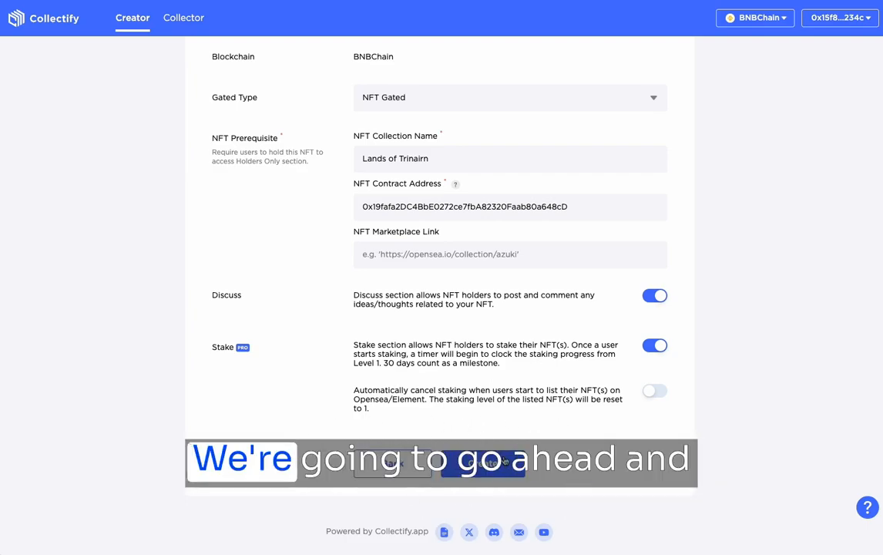
{"action": "left_click", "coordinate": [476, 462]}
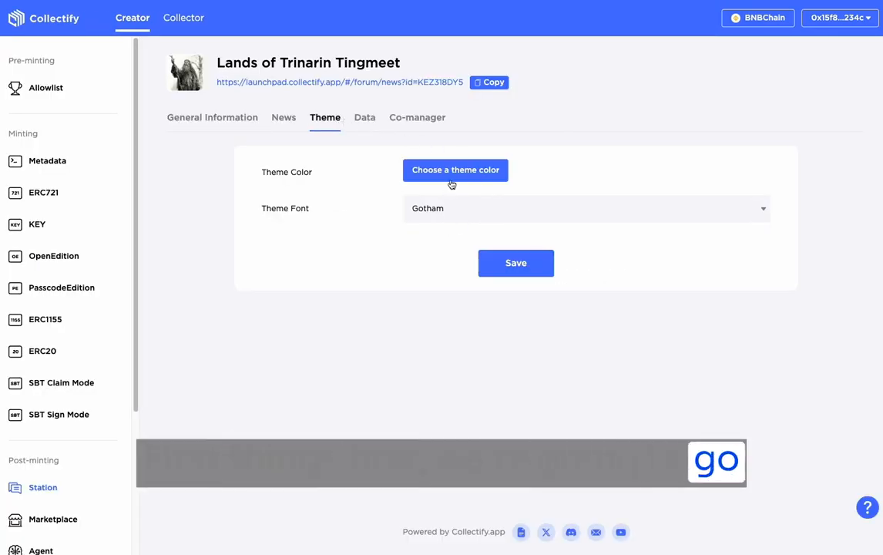
- Set the station's theme color to the dark grey swatch and its font to Rajdhani, and save the theme
{"action": "left_click", "coordinate": [452, 182]}
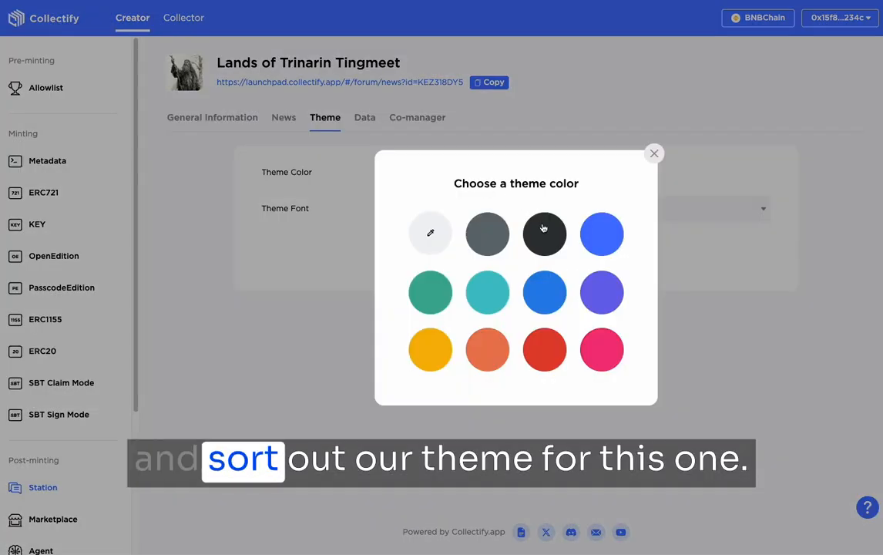
{"action": "left_click", "coordinate": [477, 244]}
{"action": "left_click", "coordinate": [436, 205]}
{"action": "left_click", "coordinate": [415, 279]}
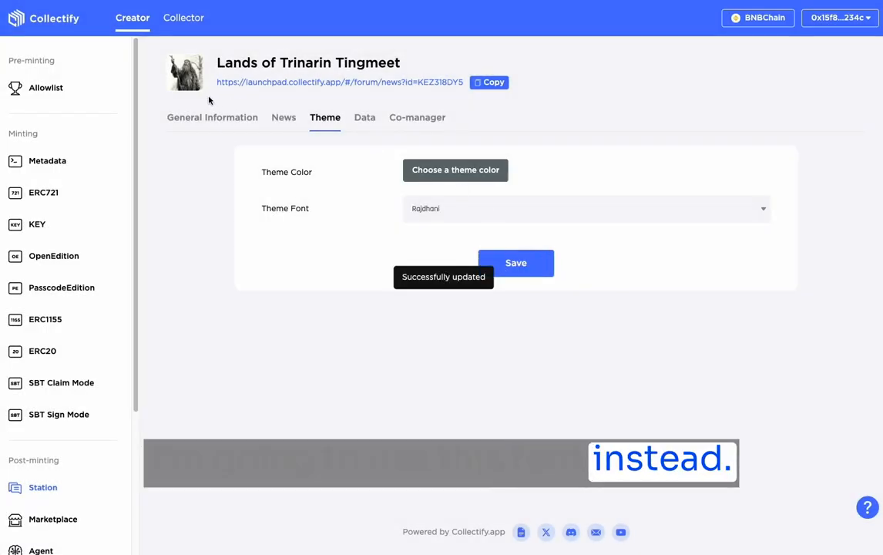
- Look through the station's general information, its form for adding news, and its stake ranking export section
{"action": "left_click", "coordinate": [216, 119]}
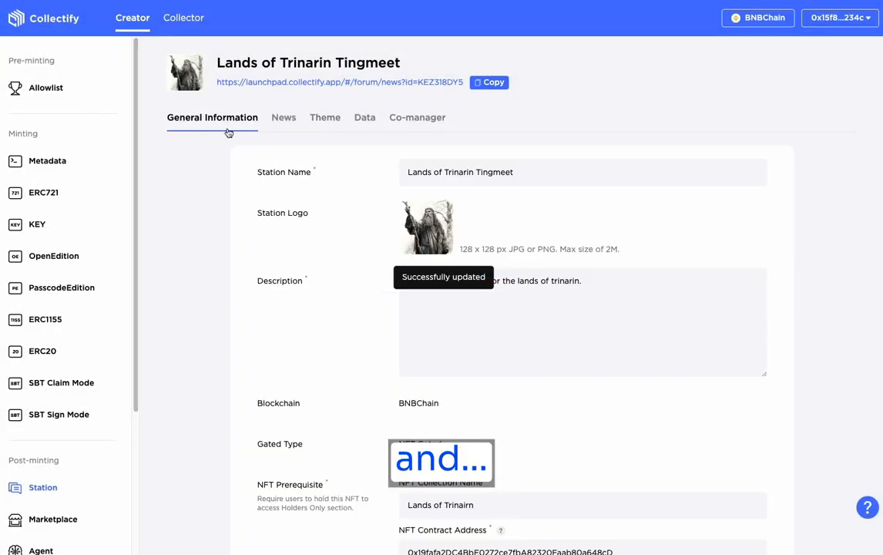
{"action": "left_click", "coordinate": [284, 117]}
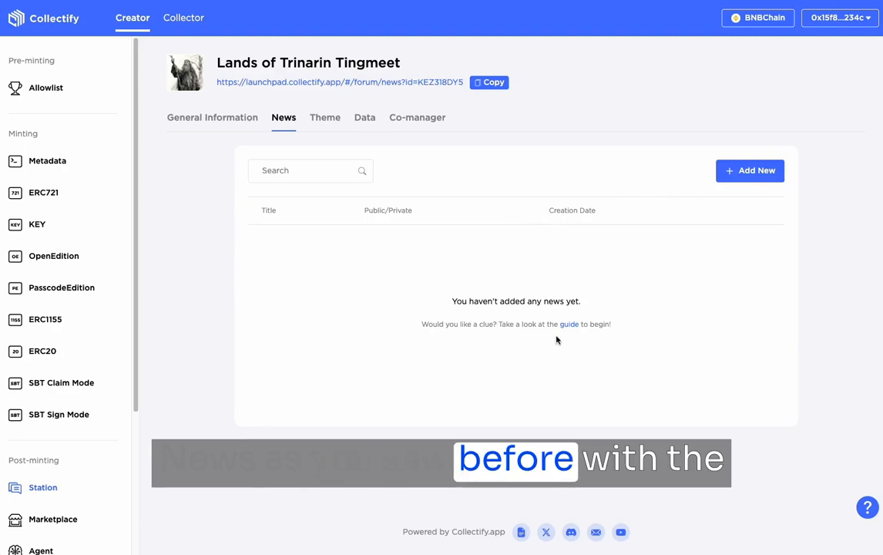
{"action": "left_click", "coordinate": [736, 171]}
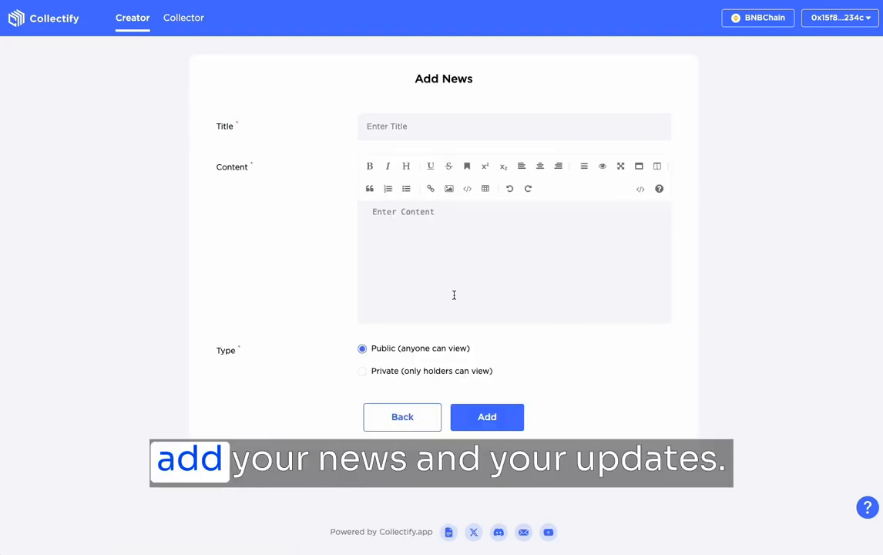
{"action": "left_click", "coordinate": [409, 426]}
{"action": "left_click", "coordinate": [353, 118]}
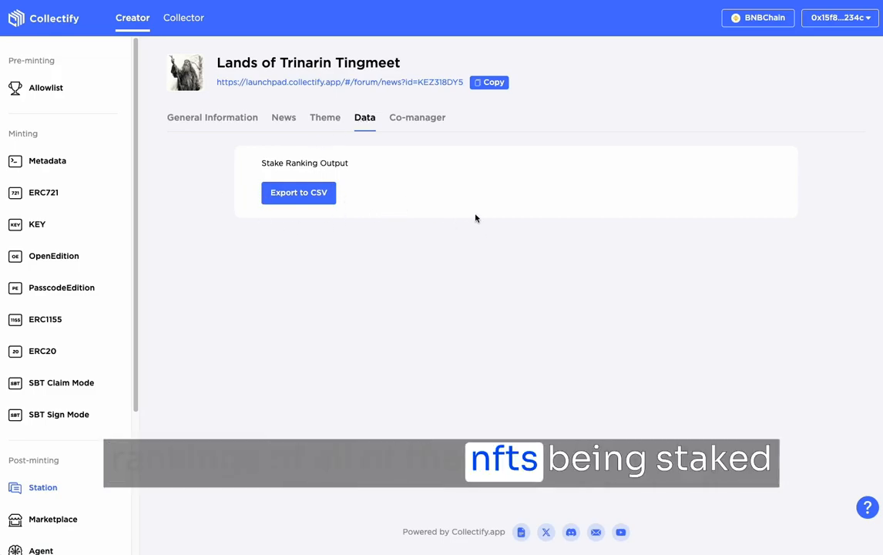
- Open the station's public page from its link and check the Discuss and Stake sections
{"action": "left_click", "coordinate": [341, 83]}
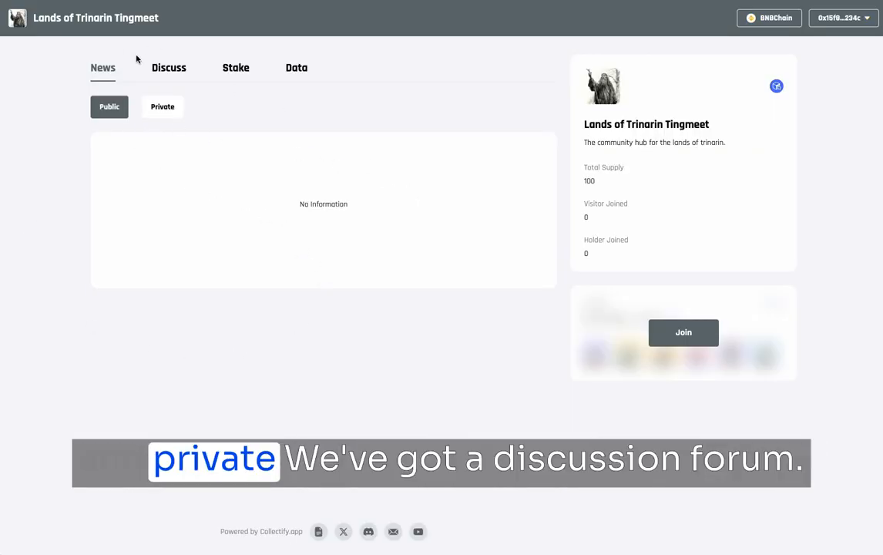
{"action": "left_click", "coordinate": [169, 68]}
{"action": "left_click", "coordinate": [231, 68]}
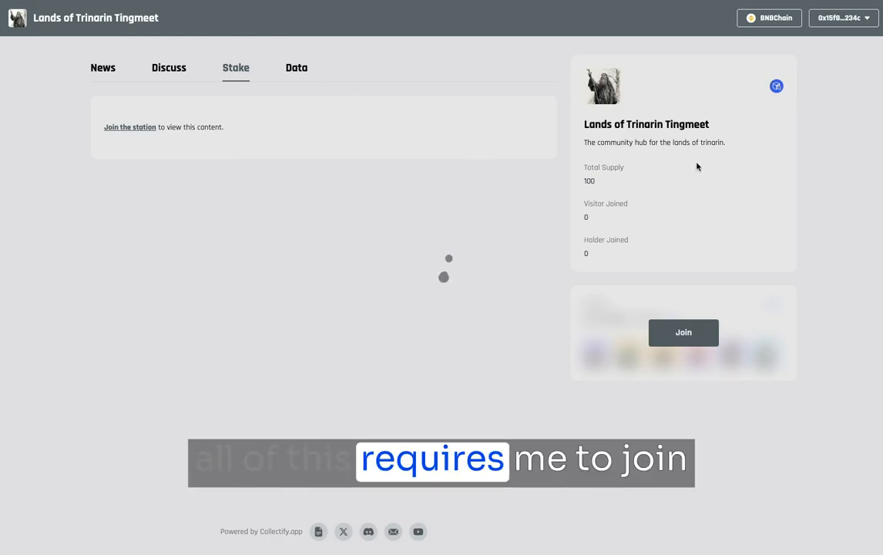
- Join the Lands of Trinarin Tingmeet station and browse the wallet's NFTs in the holder area
{"action": "left_click", "coordinate": [676, 337]}
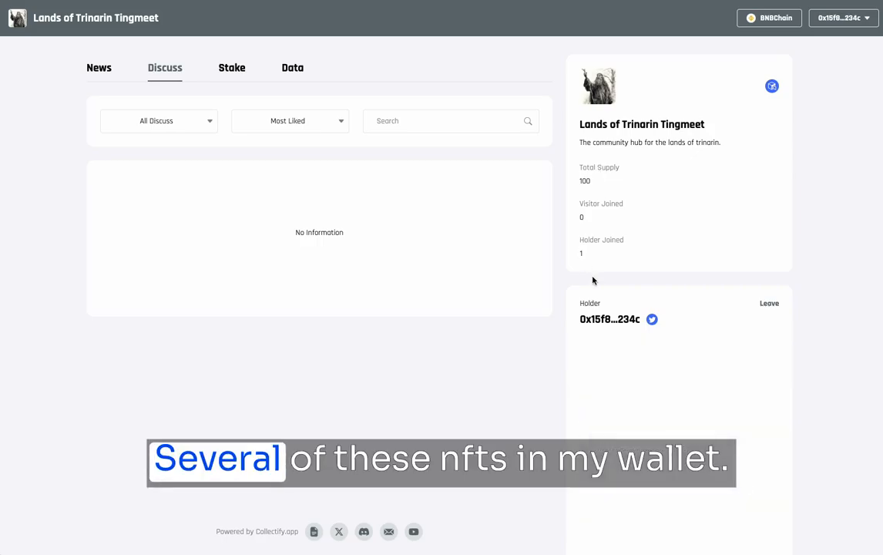
{"action": "scroll", "coordinate": [616, 322], "scroll_direction": "down", "scroll_amount": 3}
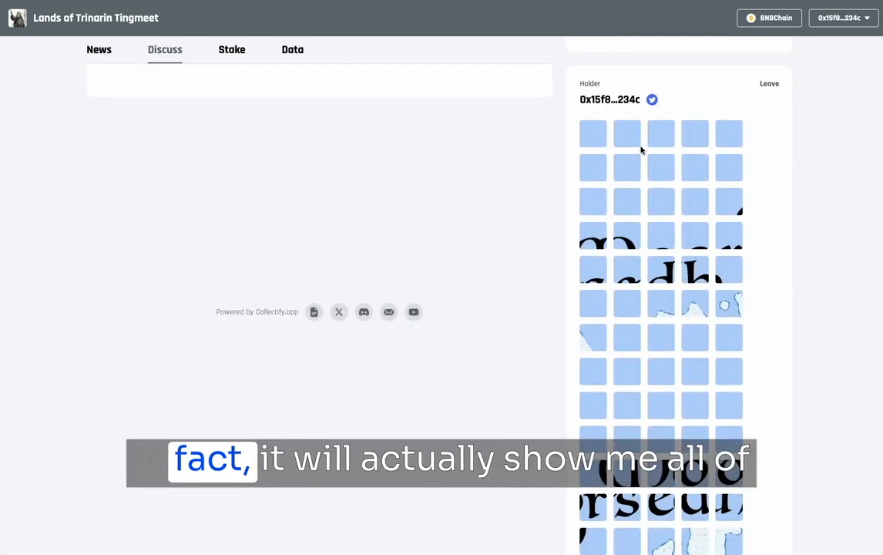
{"action": "scroll", "coordinate": [707, 335], "scroll_direction": "down", "scroll_amount": 6}
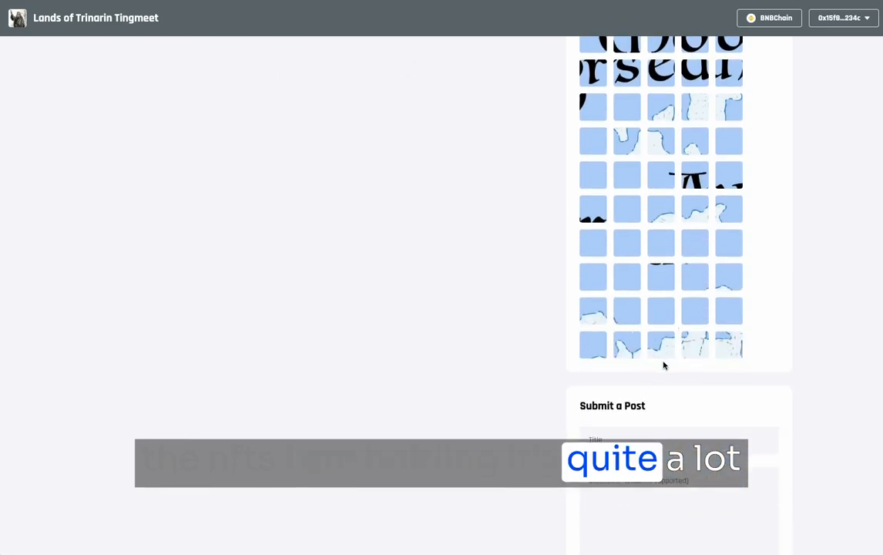
{"action": "scroll", "coordinate": [664, 359], "scroll_direction": "down", "scroll_amount": 2}
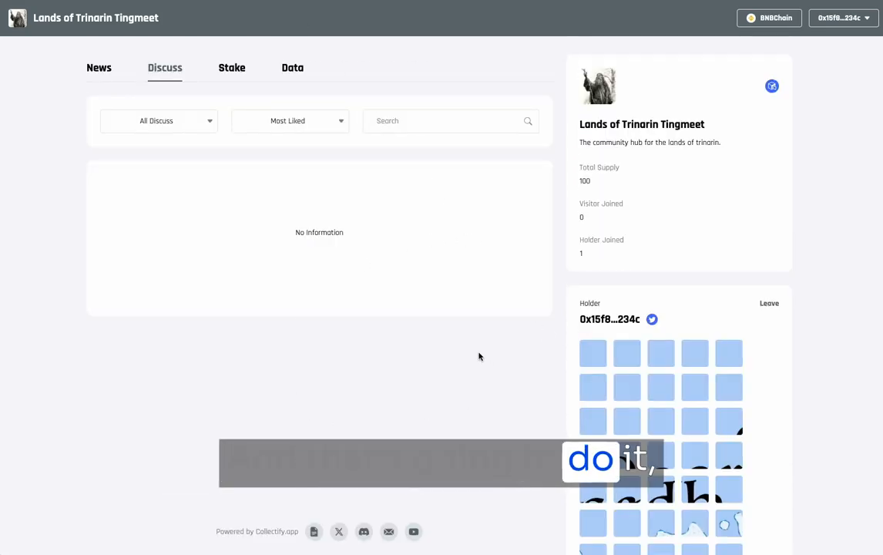